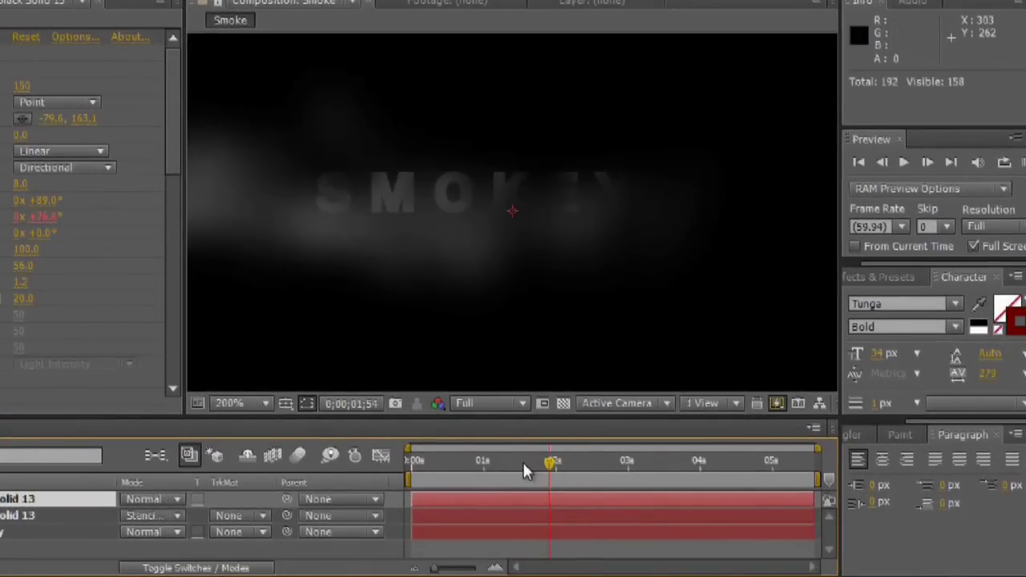
Return to frame 0 and play a full-screen RAM preview of the smoke drifting over SMOKEY.
left_click_drag(531, 463, 476, 463)
key("Home")
left_click(1022, 164)
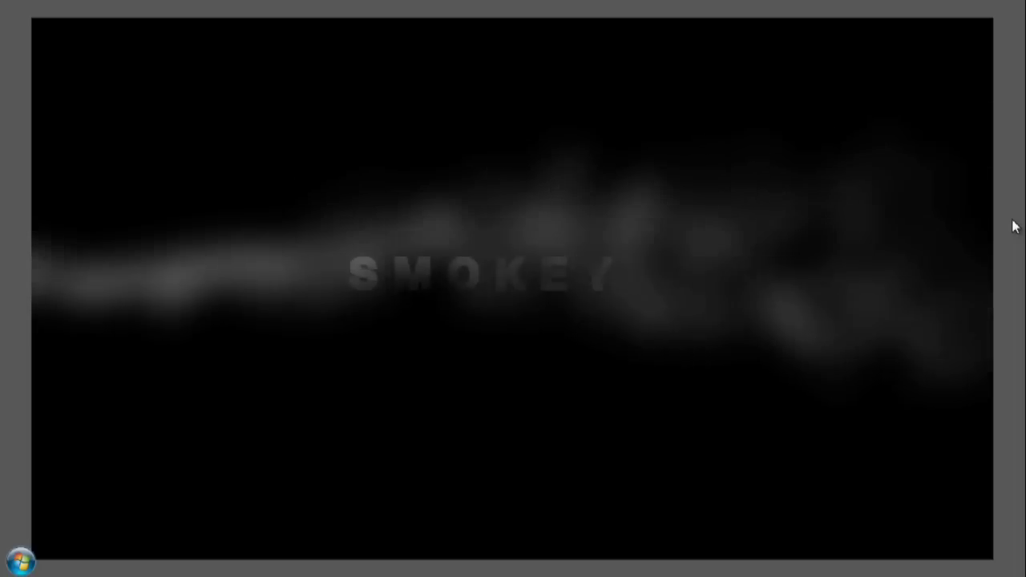
Stop the preview, play the comp to 0;00;02;07, and select the Particular effect.
left_click(1013, 227)
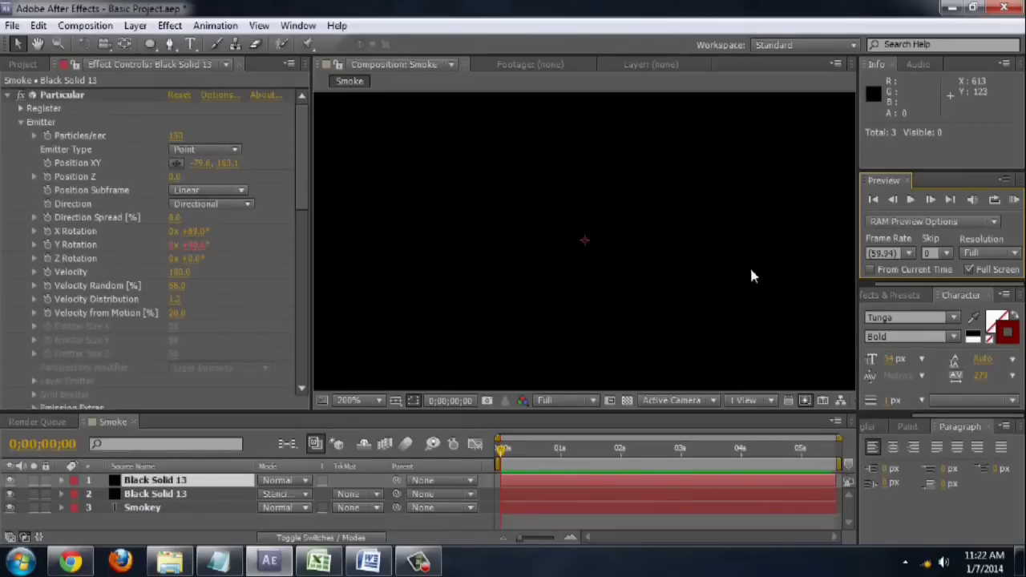
key("space")
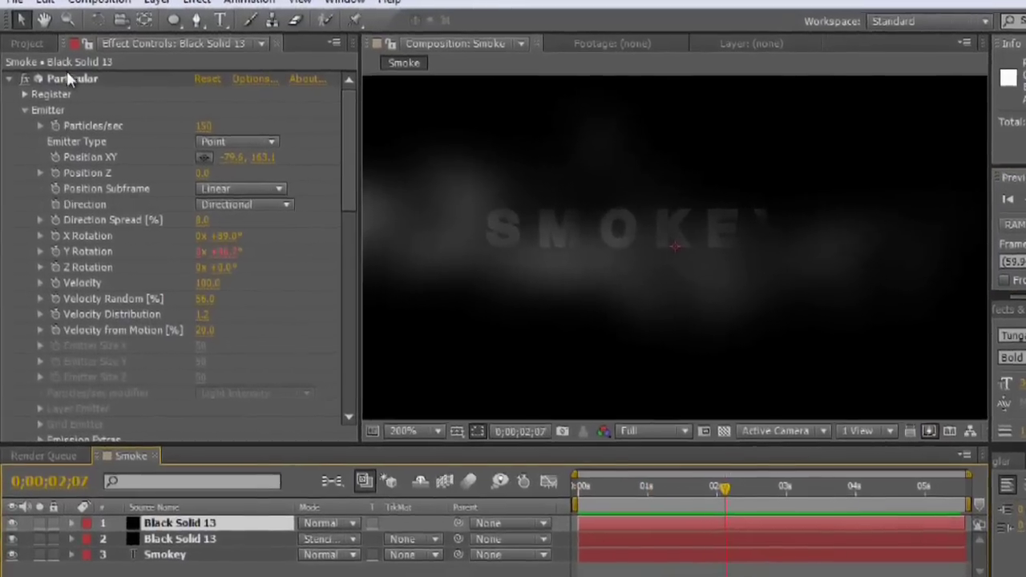
left_click(60, 93)
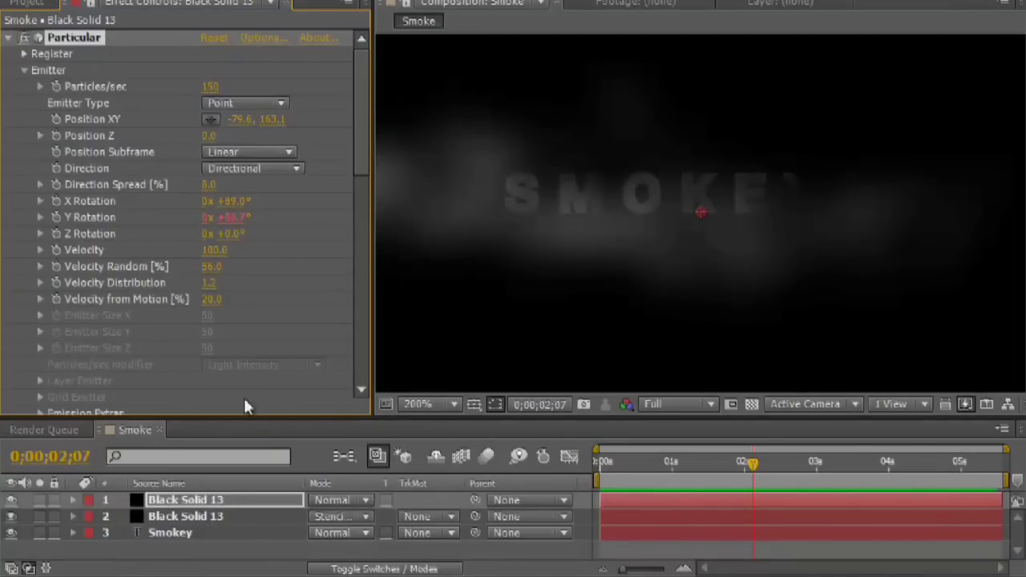
Hide the stencil and Smokey text layers, switch off Fast Blur, and scrub to see sharp dots.
left_click_drag(359, 114, 359, 316)
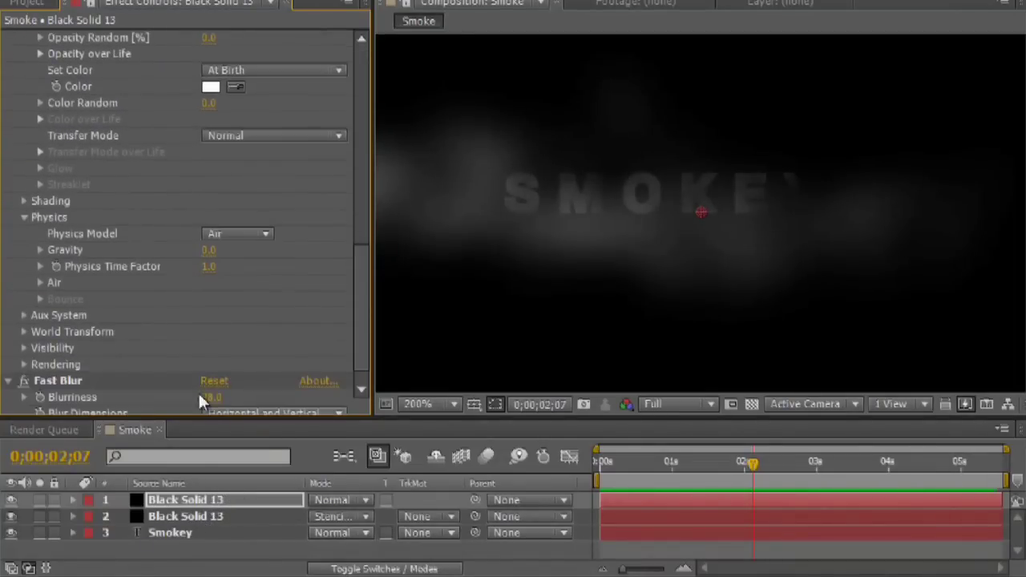
left_click_drag(12, 516, 12, 539)
left_click(62, 382)
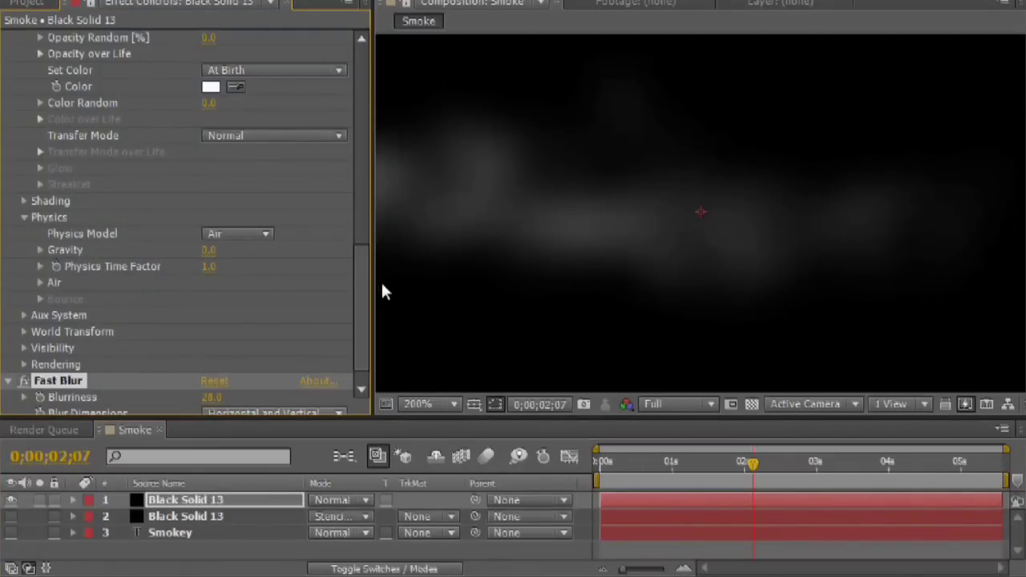
left_click(24, 382)
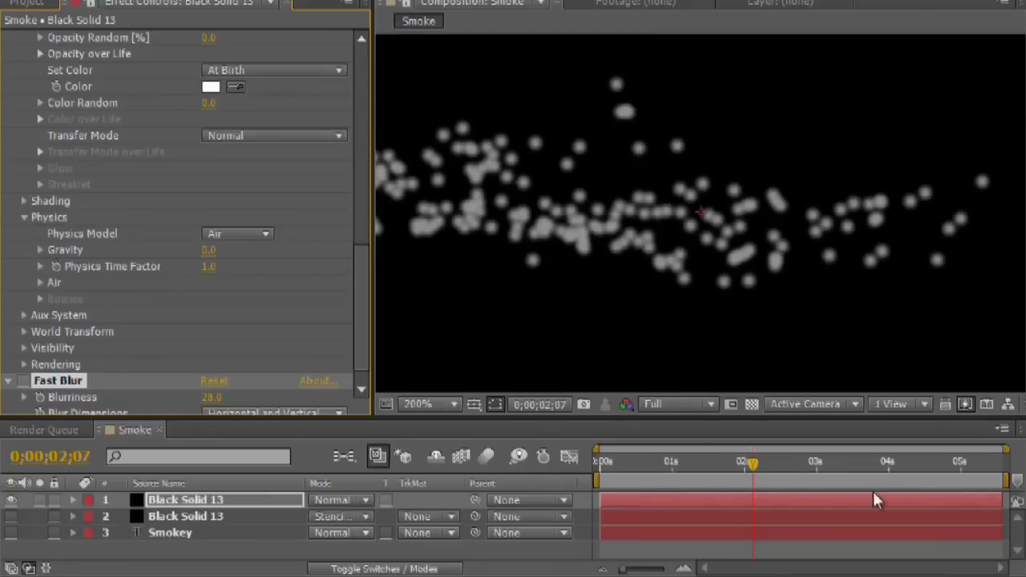
left_click_drag(754, 463, 782, 447)
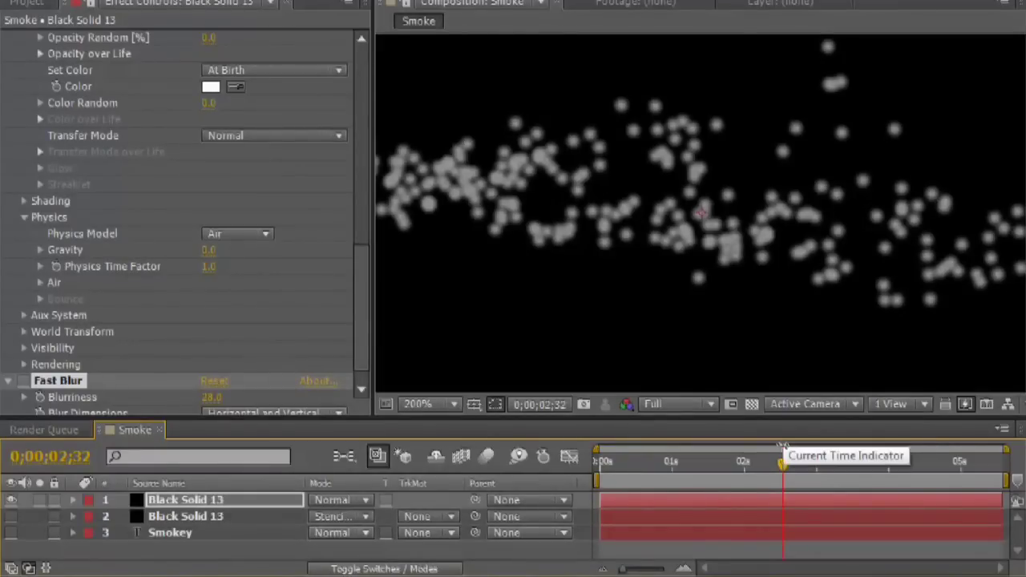
left_click_drag(363, 277, 368, 67)
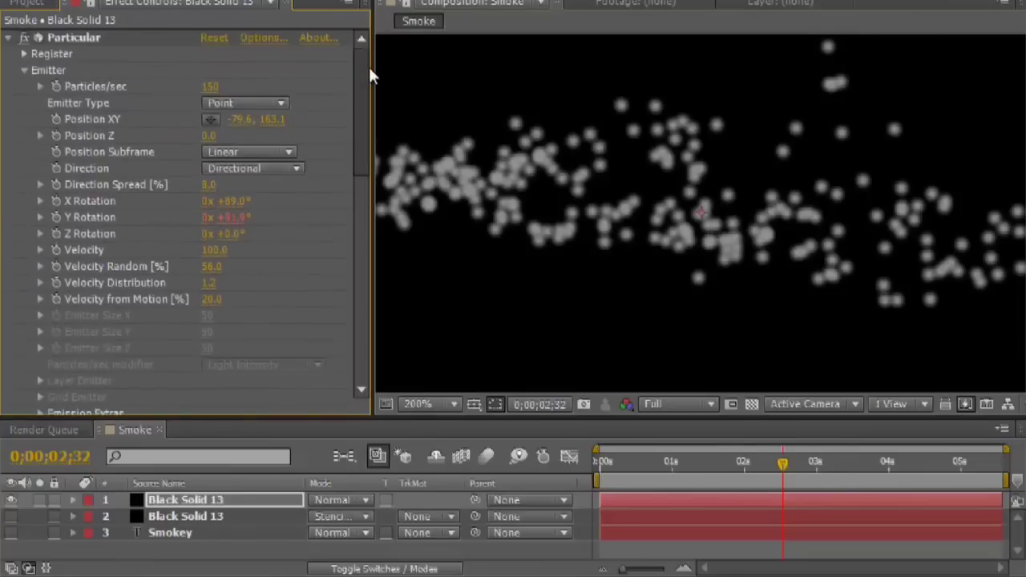
left_click(291, 169)
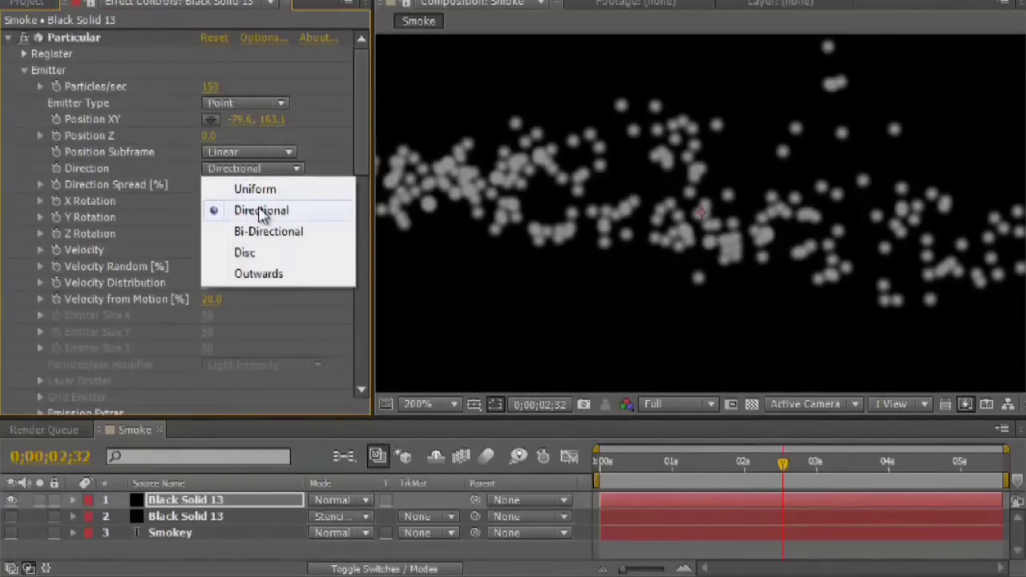
left_click(317, 213)
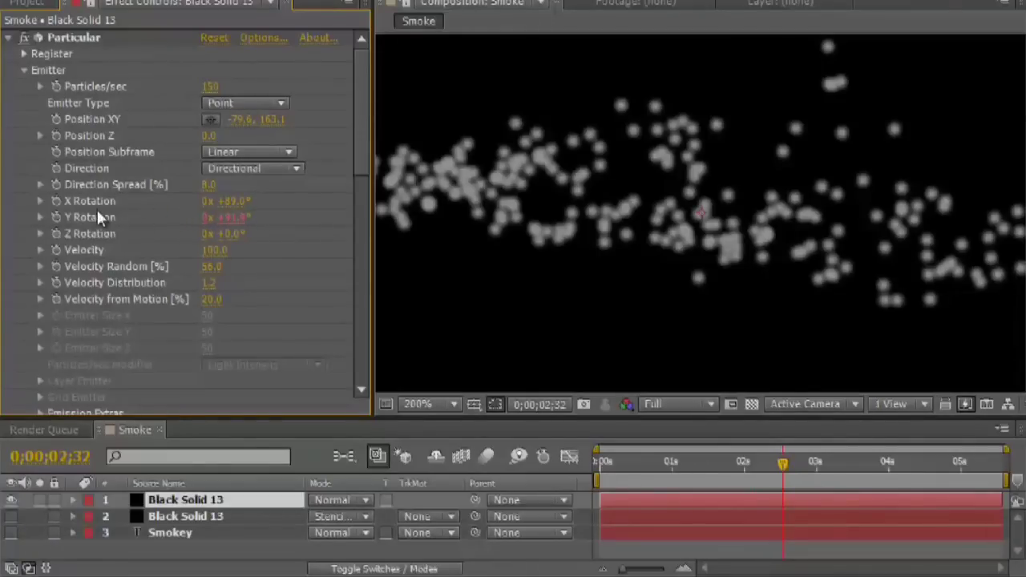
left_click(74, 500)
Expand Particular's Emitter to Y Rotation and open its wiggle(5,20) expression for editing.
left_click(90, 516)
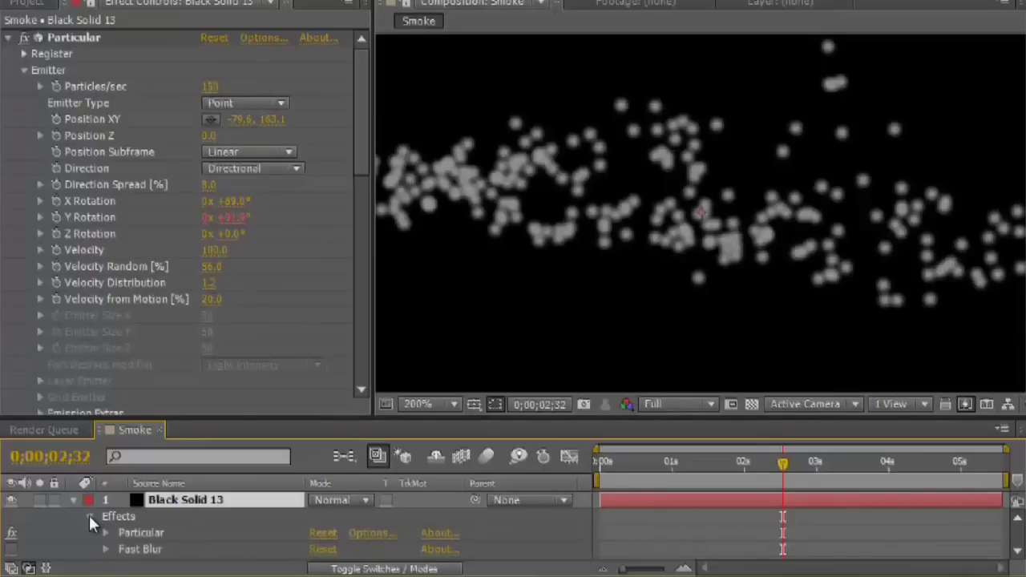
left_click(105, 533)
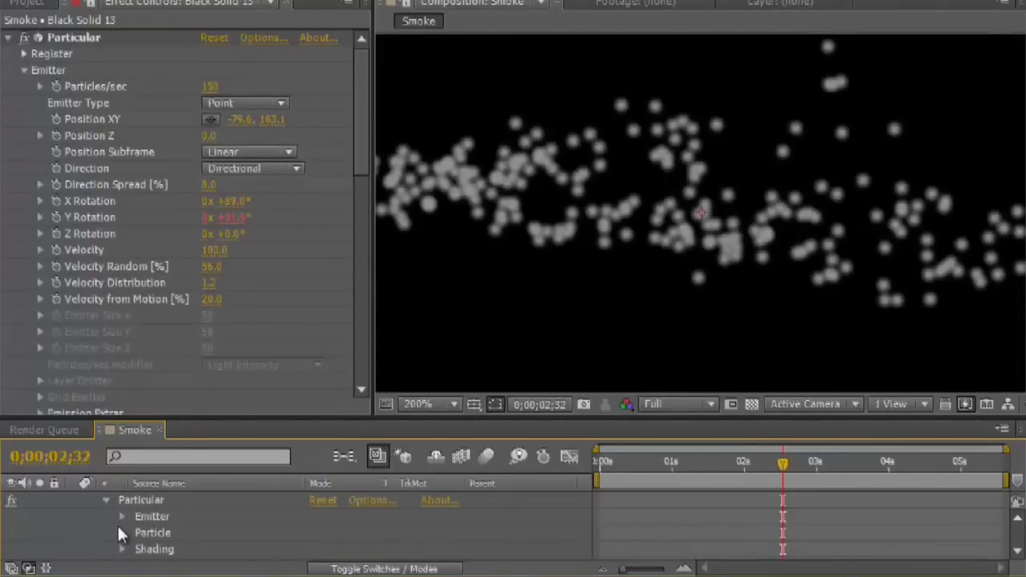
left_click(123, 519)
scroll(132, 533, "down", 5)
scroll(144, 538, "up", 2)
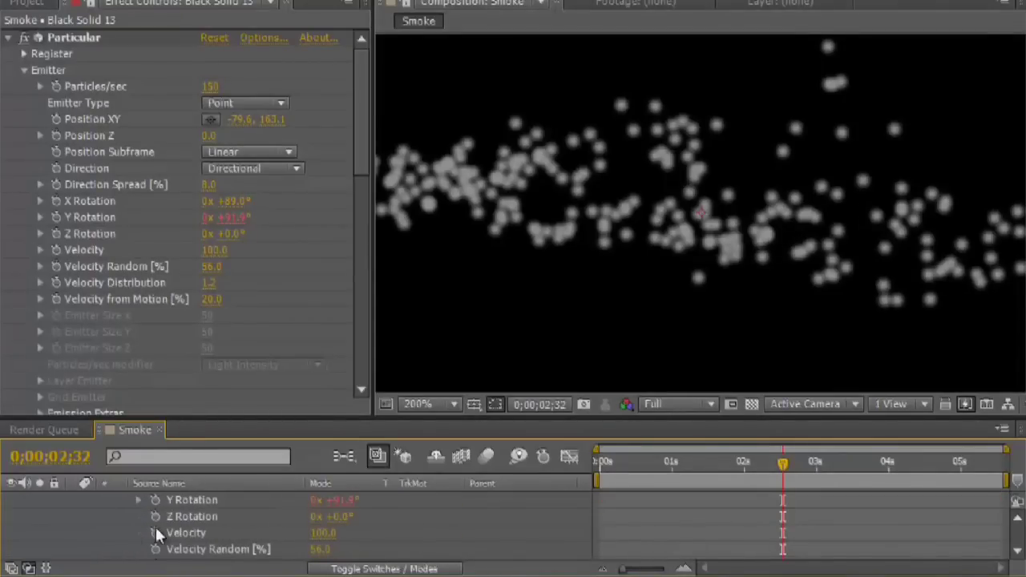
left_click(192, 501)
left_click(138, 500)
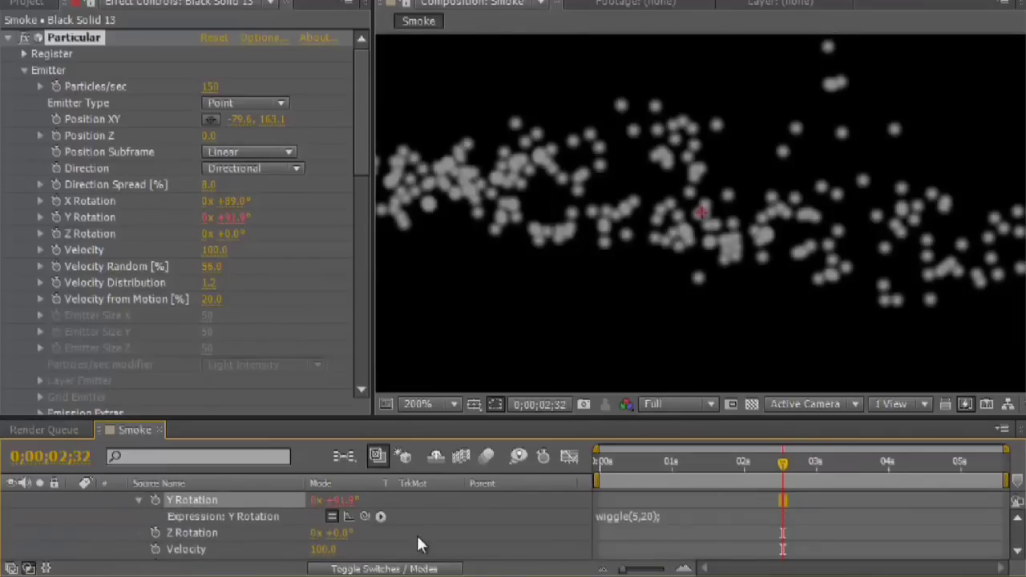
left_click(693, 516)
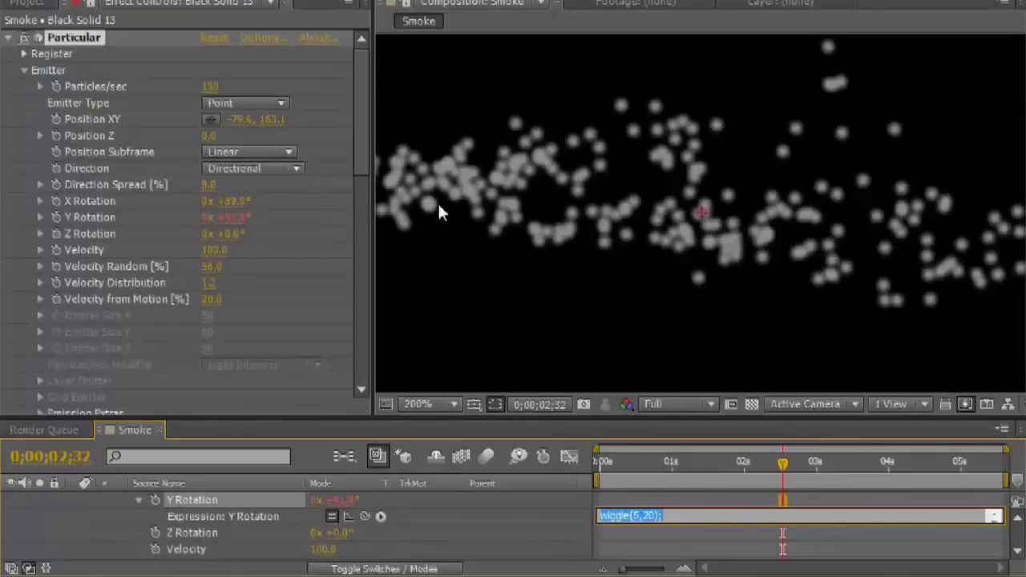
Turn Fast Blur back on at Blurriness 28.0 and scrub to preview the soft smoke.
mouse_move(784, 464)
left_mouse_down()
mouse_move(658, 462)
mouse_move(776, 465)
left_mouse_up()
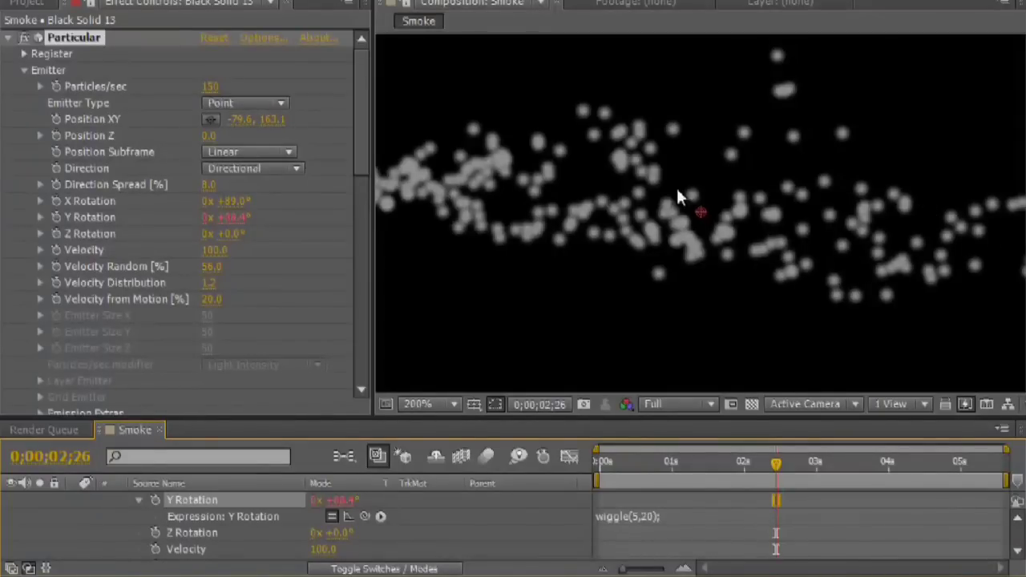
left_click_drag(360, 133, 267, 381)
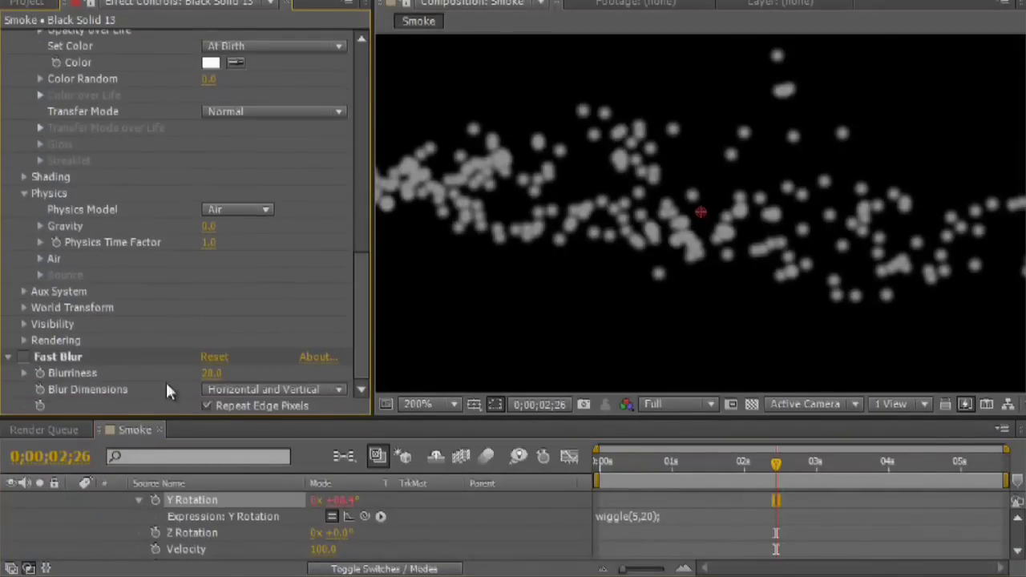
left_click(24, 356)
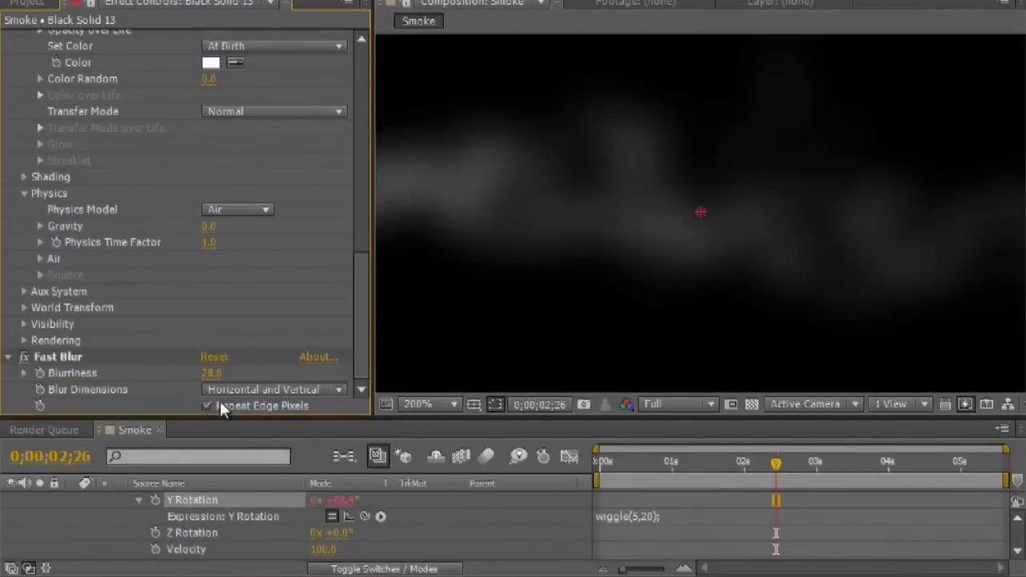
left_click_drag(768, 470, 833, 457)
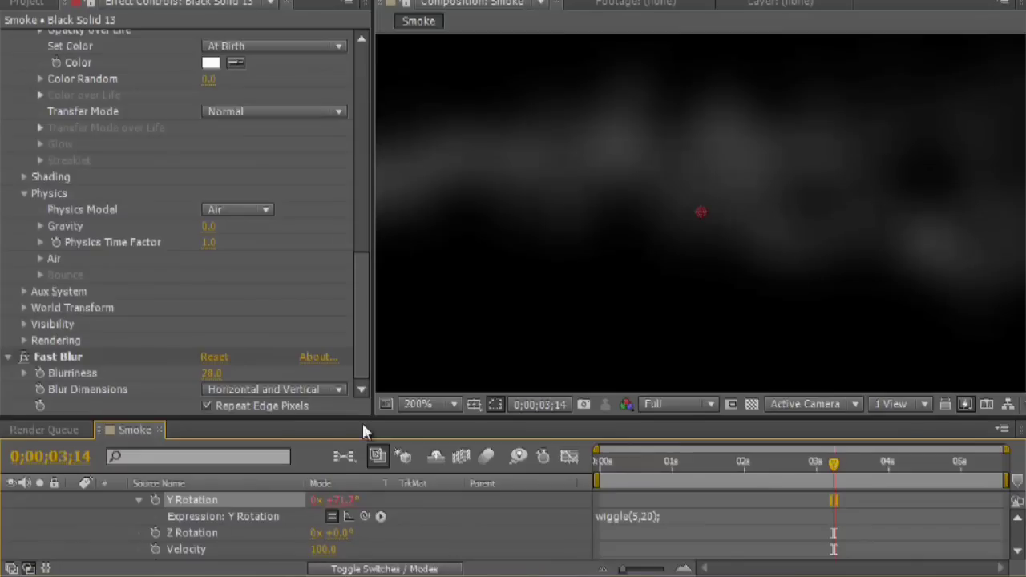
scroll(217, 497, "up", 5)
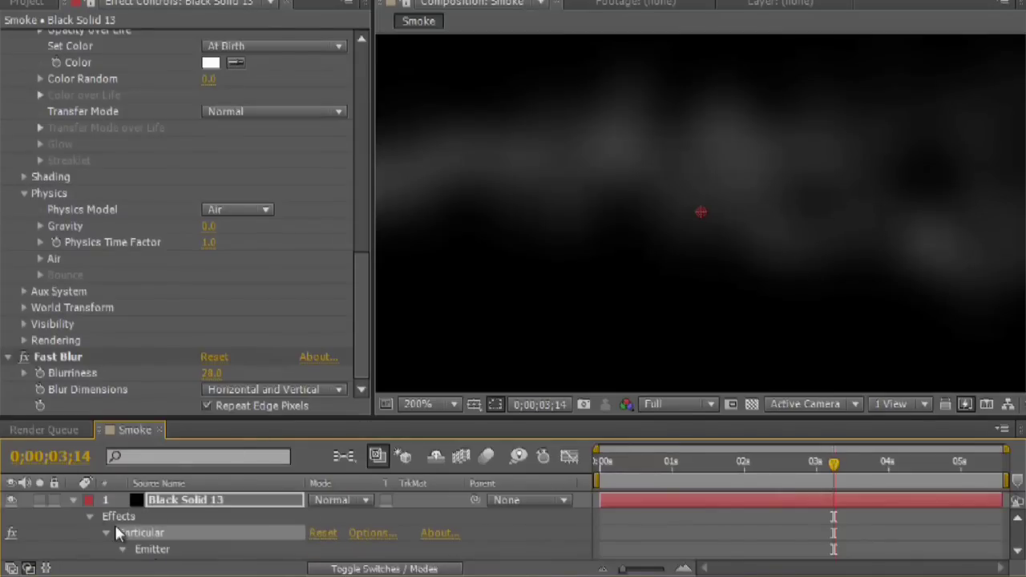
Collapse the particle layer's properties, hide the top smoke layer, and briefly check the Smokey text layer.
key("ctrl+grave")
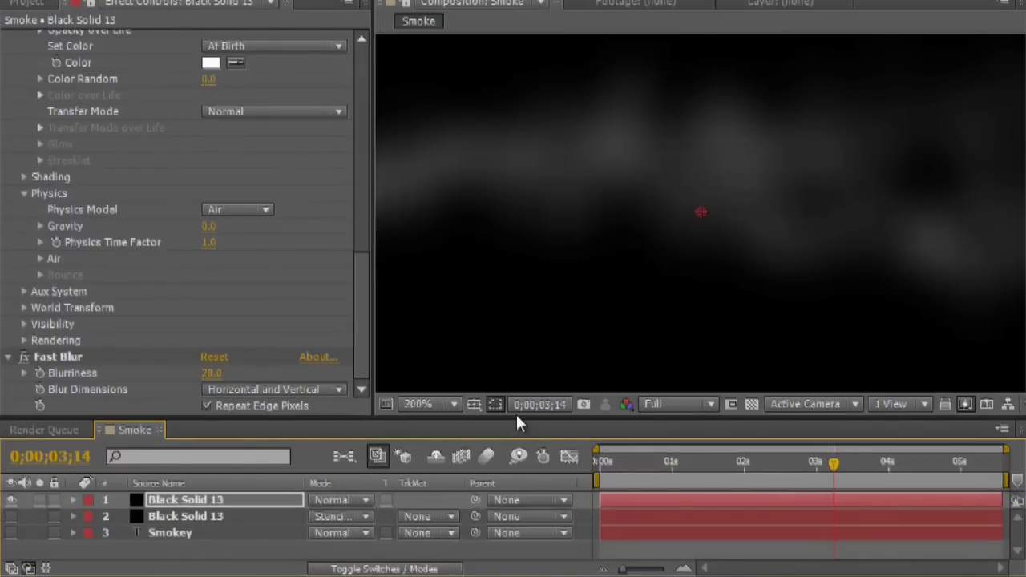
left_click_drag(518, 419, 517, 287)
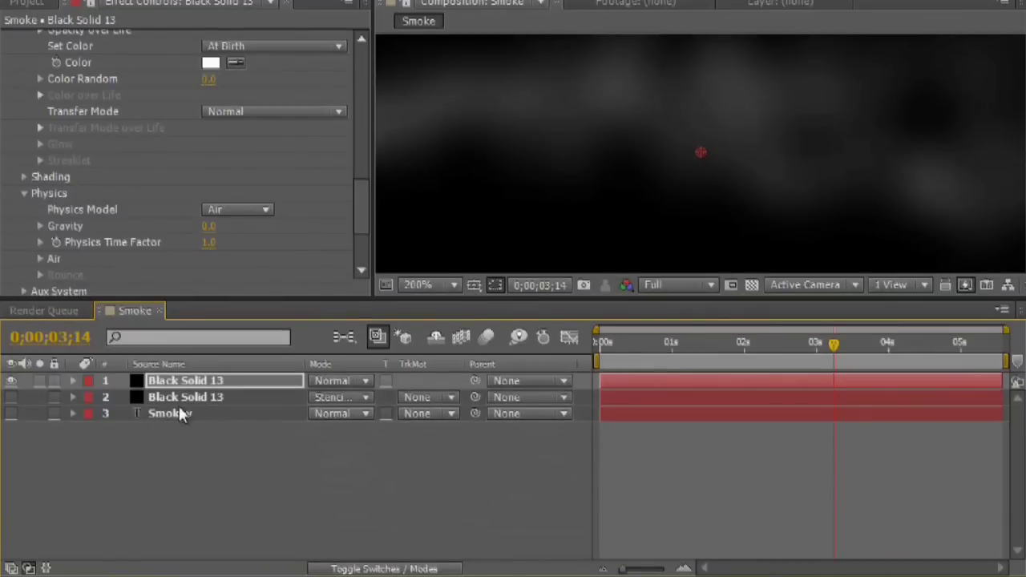
left_click(11, 381)
left_click(12, 414)
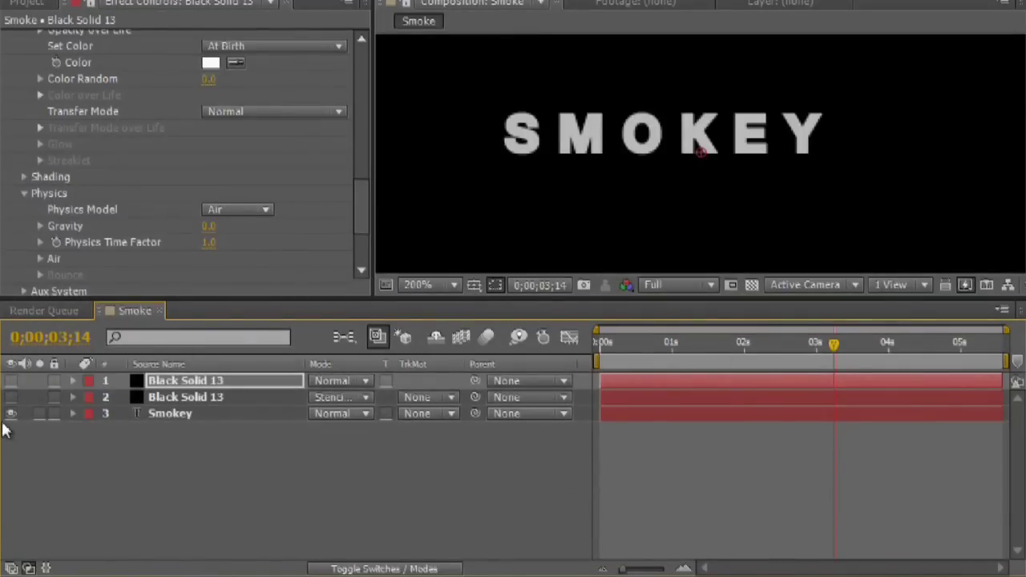
left_click(12, 414)
Show the second particle layer with its Fast Blur off and scrub to see SMOKEY in broken patches.
left_click(183, 399)
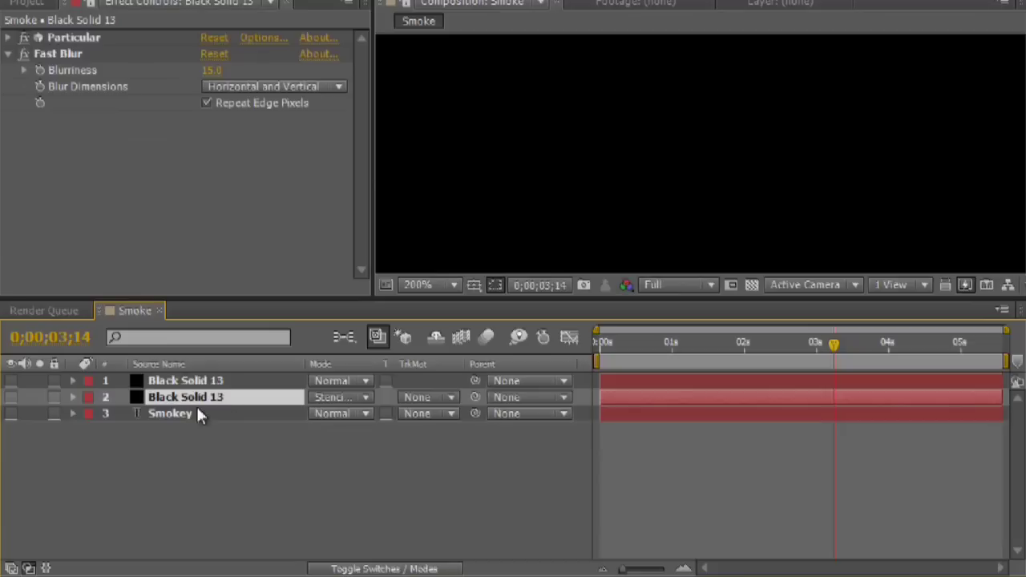
left_click(11, 398)
left_click(25, 54)
left_click_drag(834, 345, 646, 349)
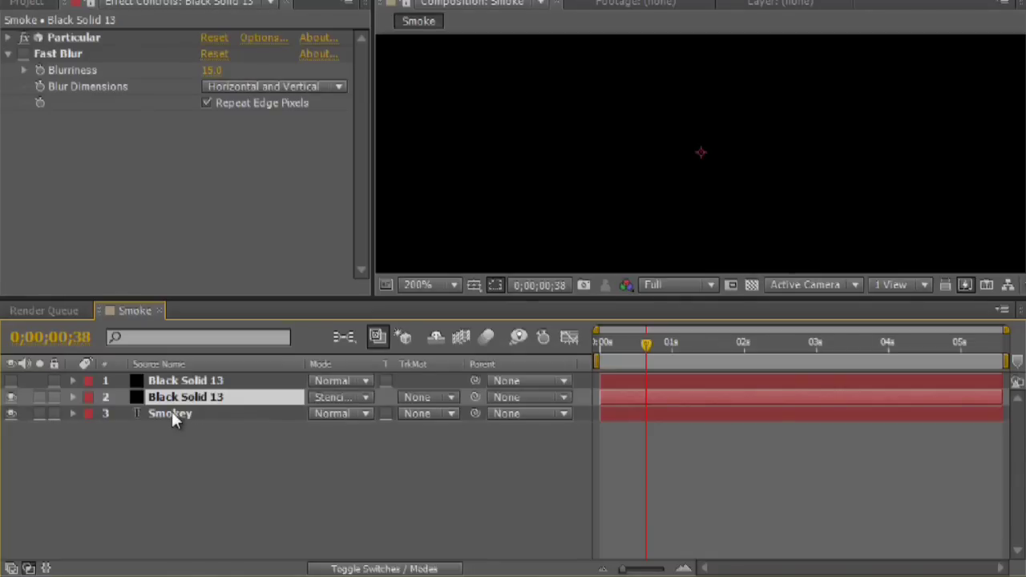
left_click_drag(655, 348, 794, 368)
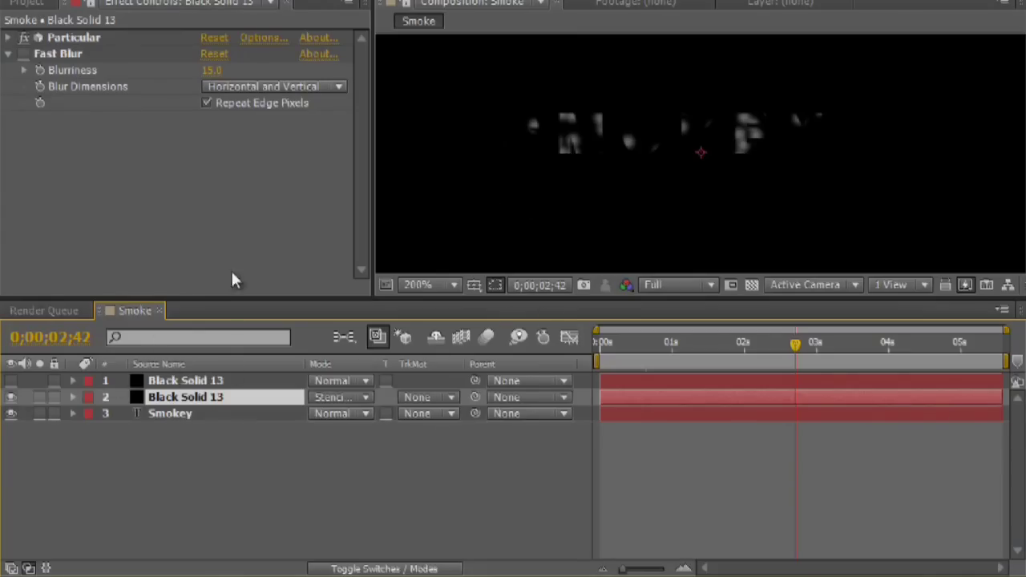
Switch the second particle layer's blend mode to Normal for a check, then back to Stencil Alpha.
left_click(325, 398)
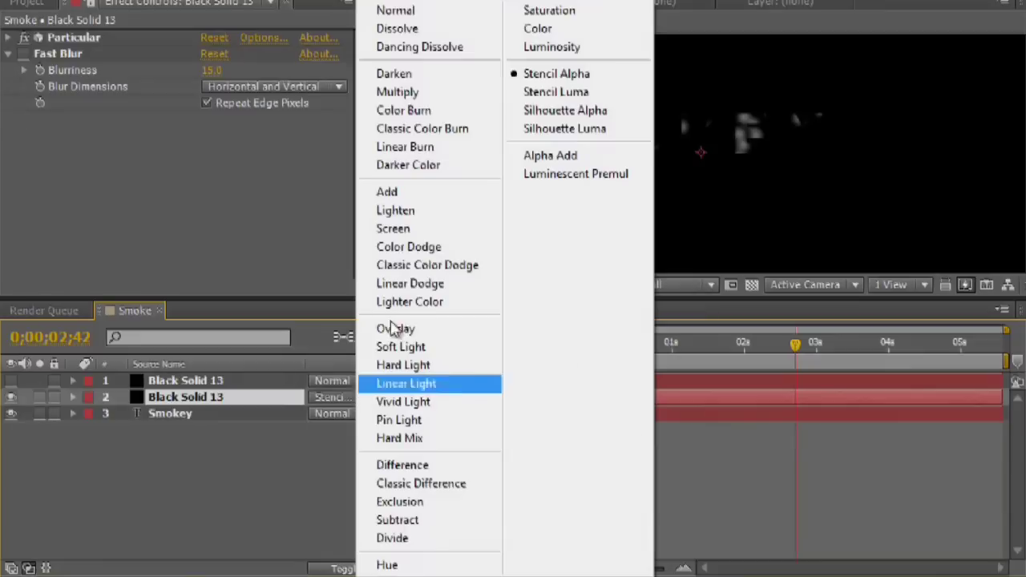
left_click(449, 12)
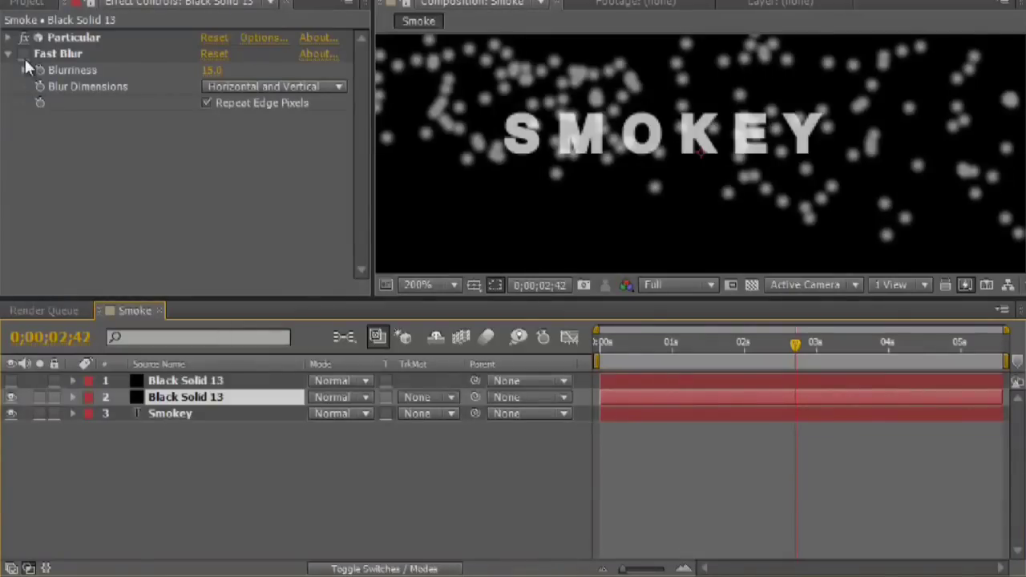
left_click(339, 398)
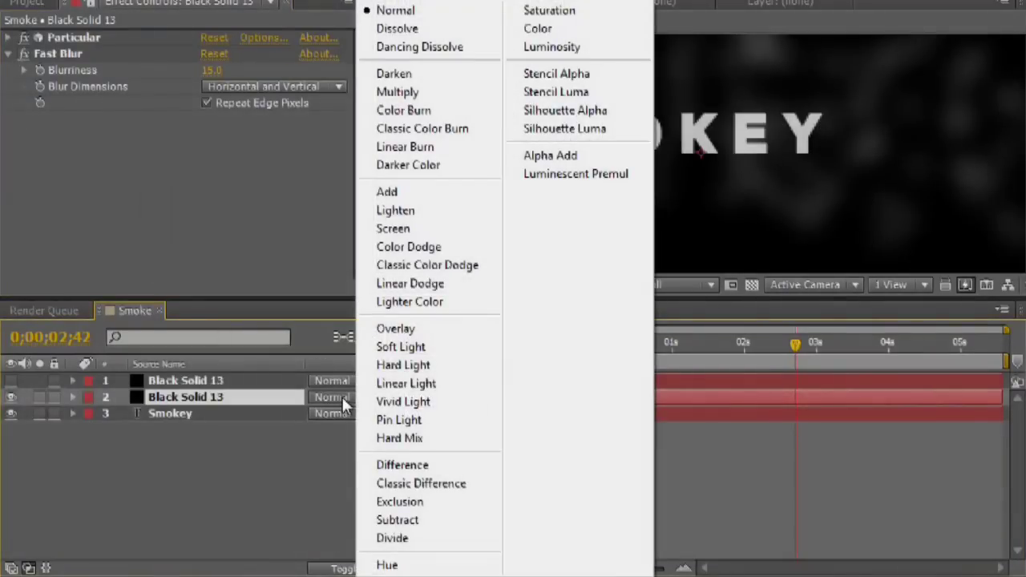
left_click(580, 78)
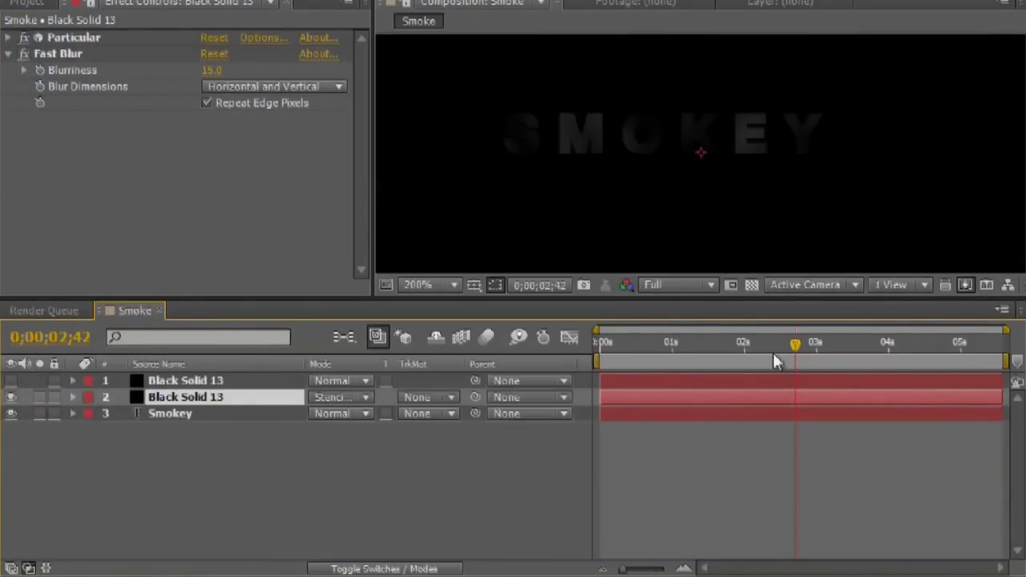
Scrub nearby frames and make the top smoke layer visible again over the faint SMOKEY text.
mouse_move(797, 343)
left_mouse_down()
mouse_move(701, 356)
mouse_move(744, 343)
mouse_move(812, 350)
left_mouse_up()
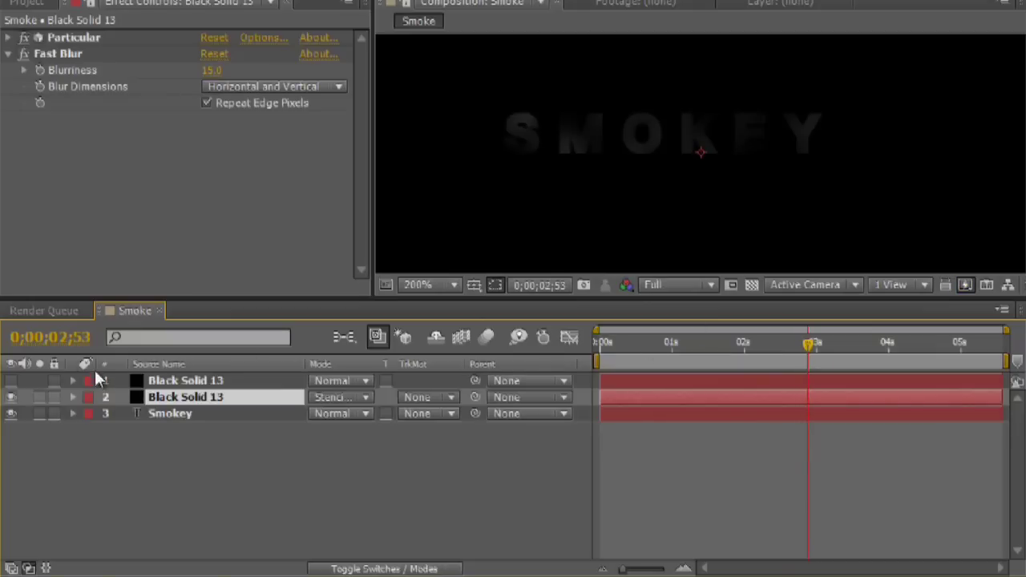
left_click(12, 383)
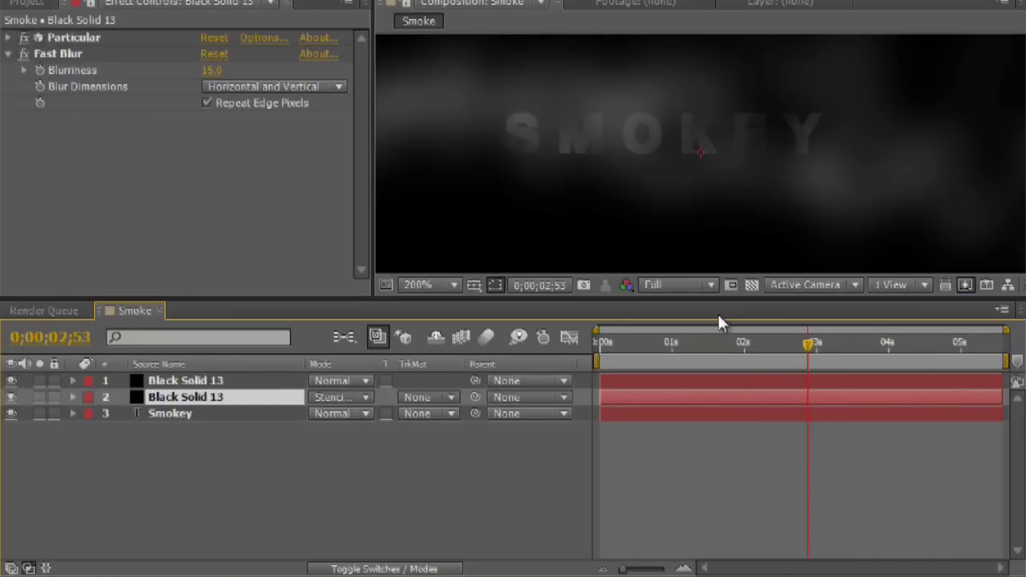